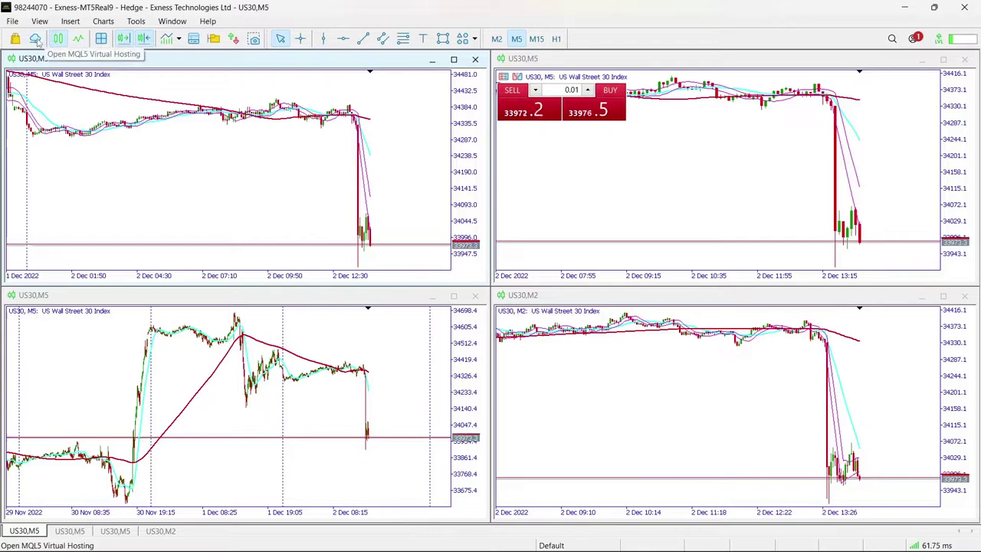
# - Open the Market and search for 'candle timer' indicators
pyautogui.click(15, 38)
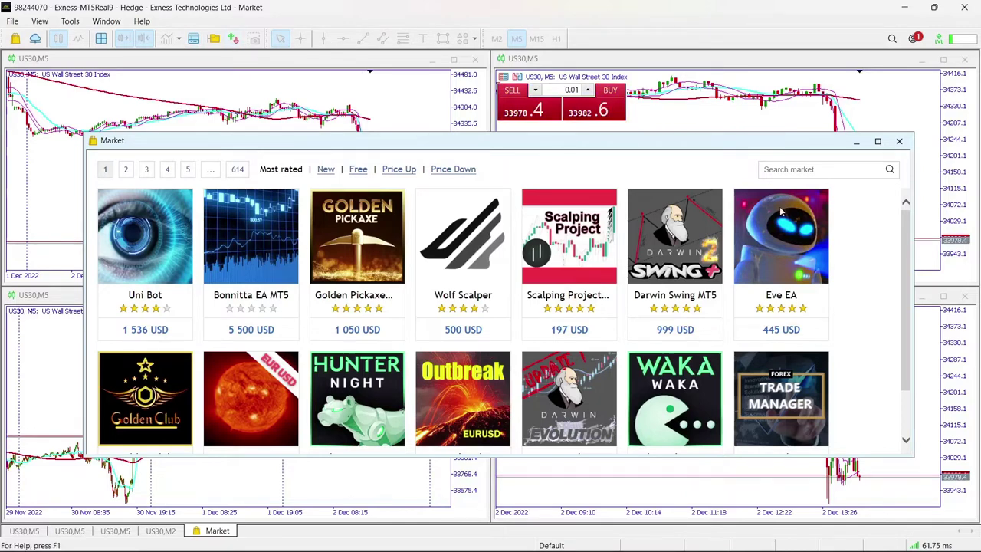
pyautogui.moveTo(647, 259)
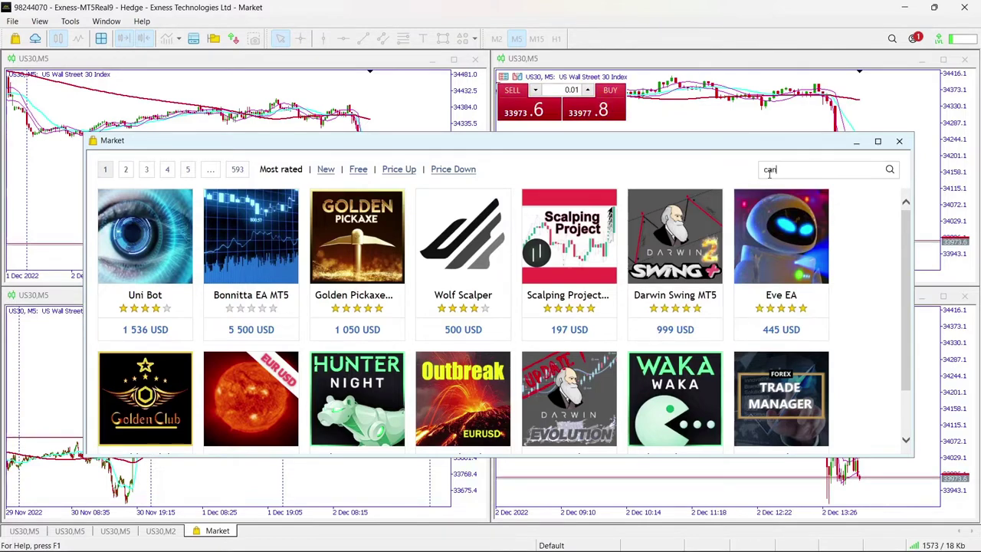
pyautogui.write('d')
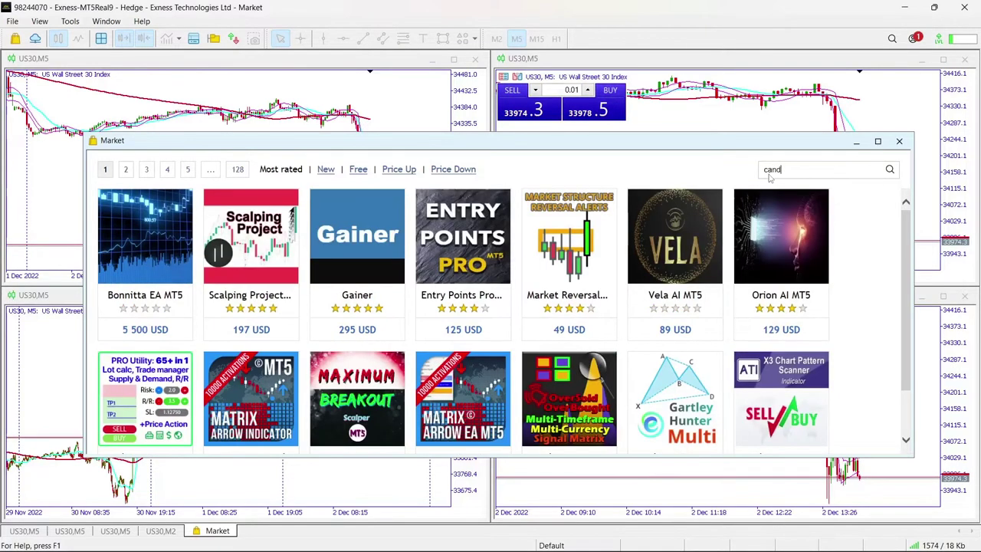
pyautogui.write('l')
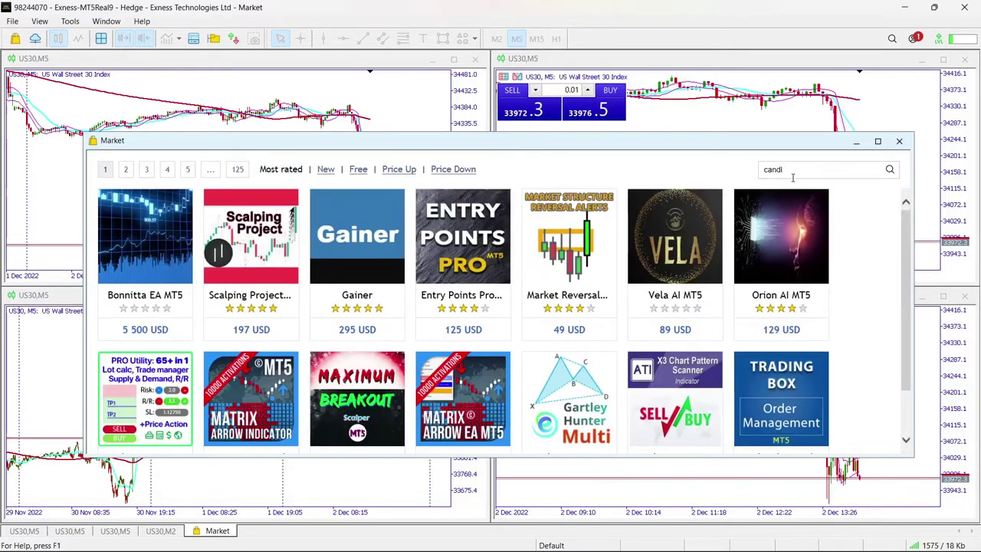
pyautogui.write('e timer')
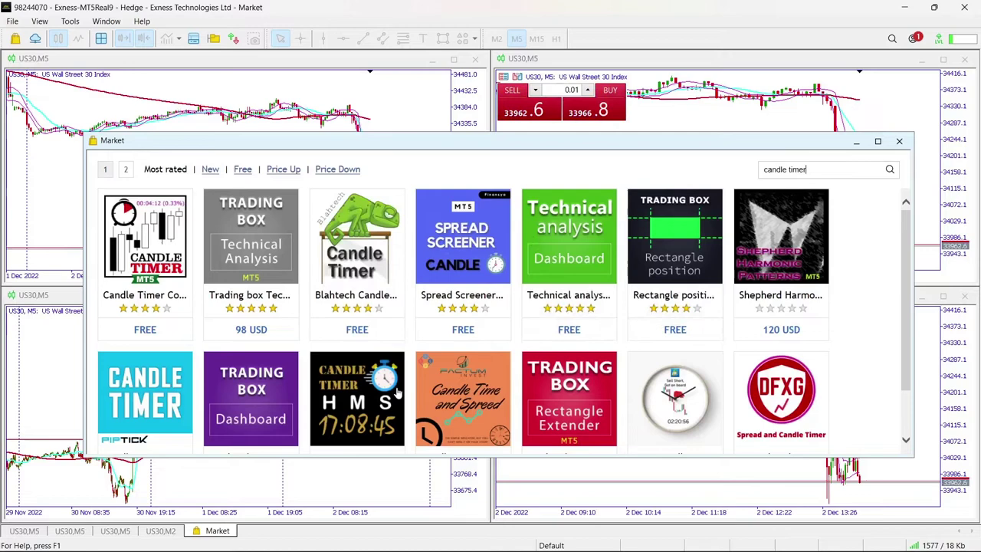
# - Open the Blahtech Candle Timer MT5 page, start its download, and sign in to the MQL5 community account
pyautogui.click(357, 234)
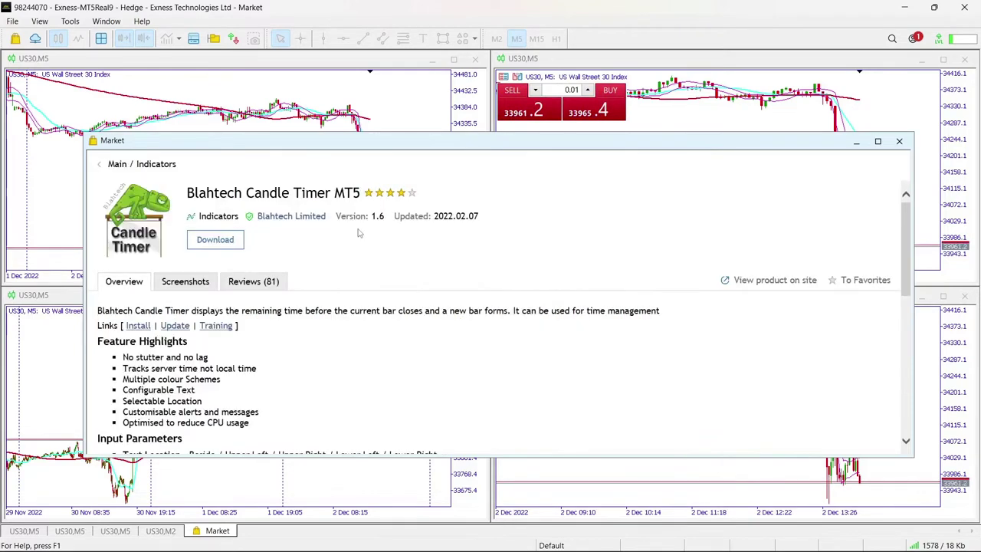
pyautogui.click(207, 243)
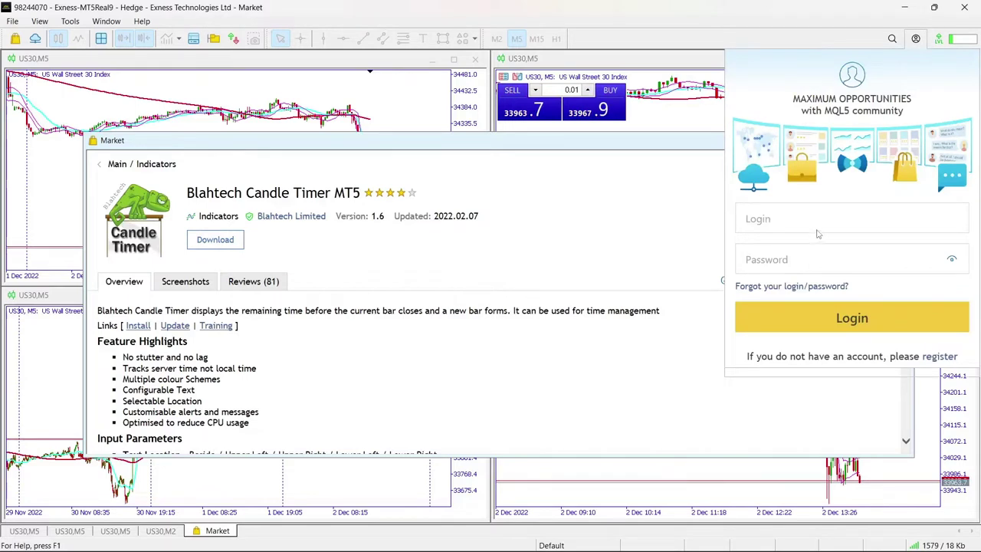
pyautogui.click(815, 221)
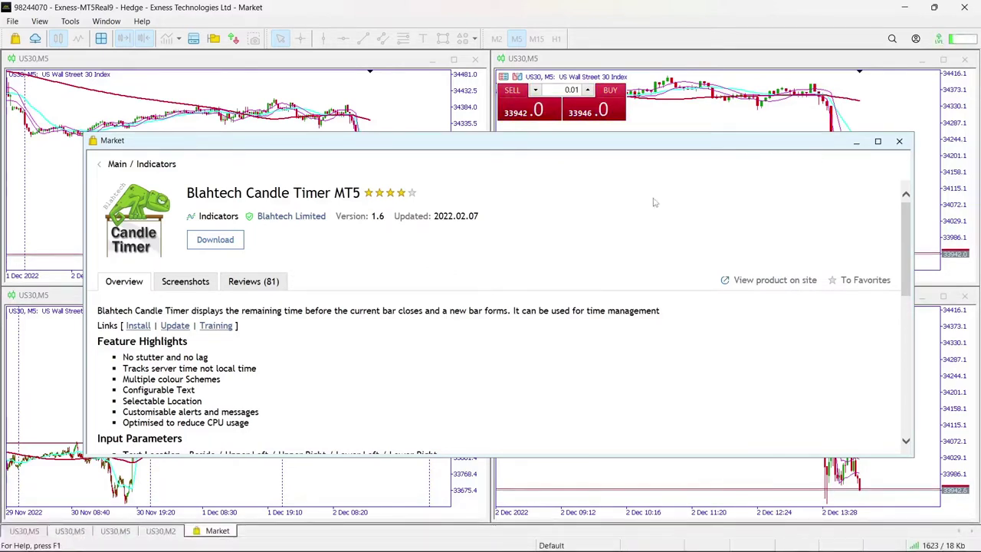
pyautogui.click(917, 39)
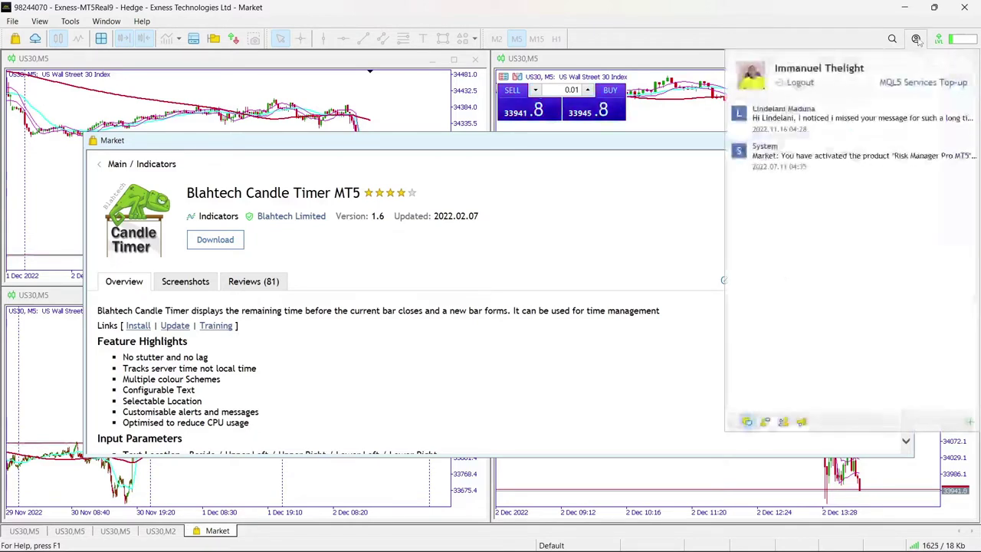
pyautogui.click(576, 149)
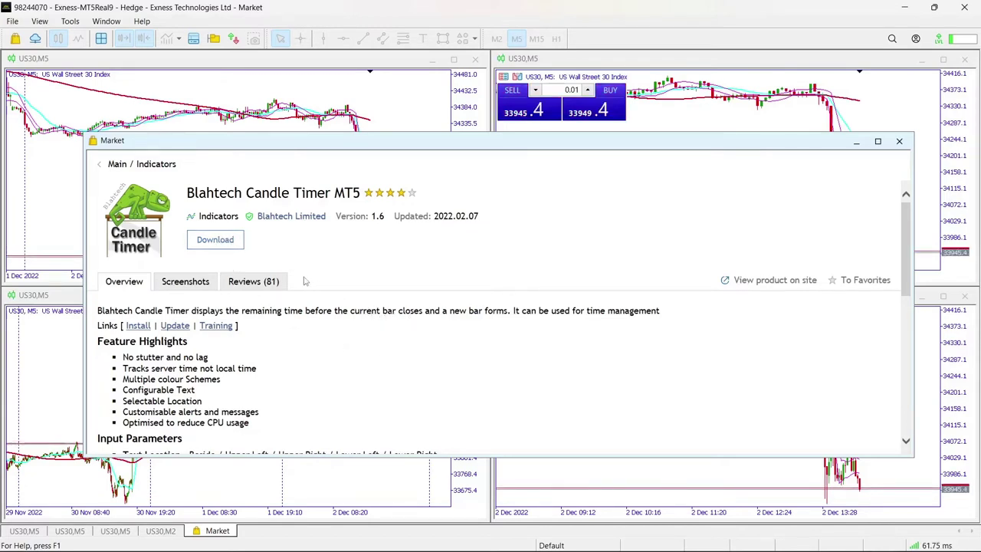
# - Install Blahtech Candle Timer MT5, then move the Market window aside and close it
pyautogui.click(216, 239)
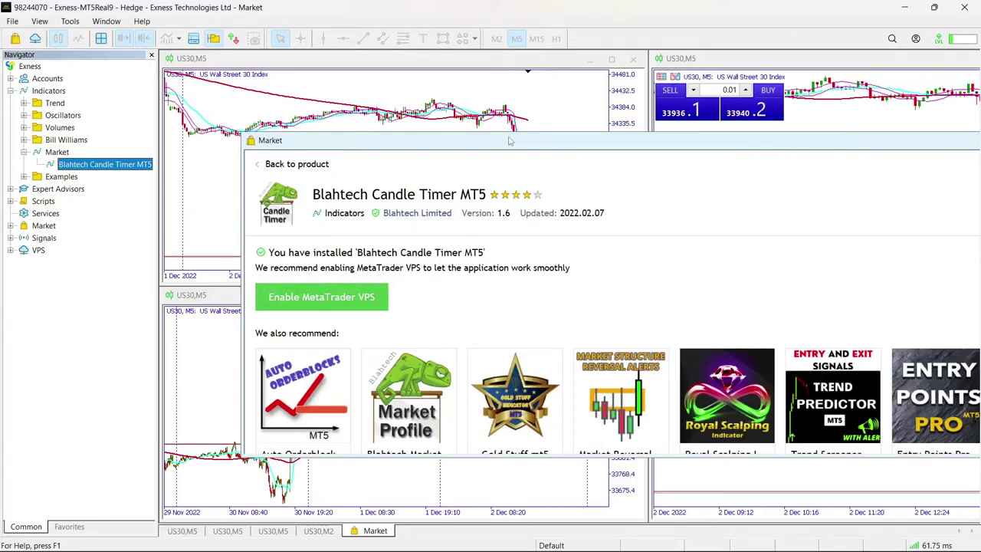
pyautogui.moveTo(509, 140); pyautogui.dragTo(302, 136)
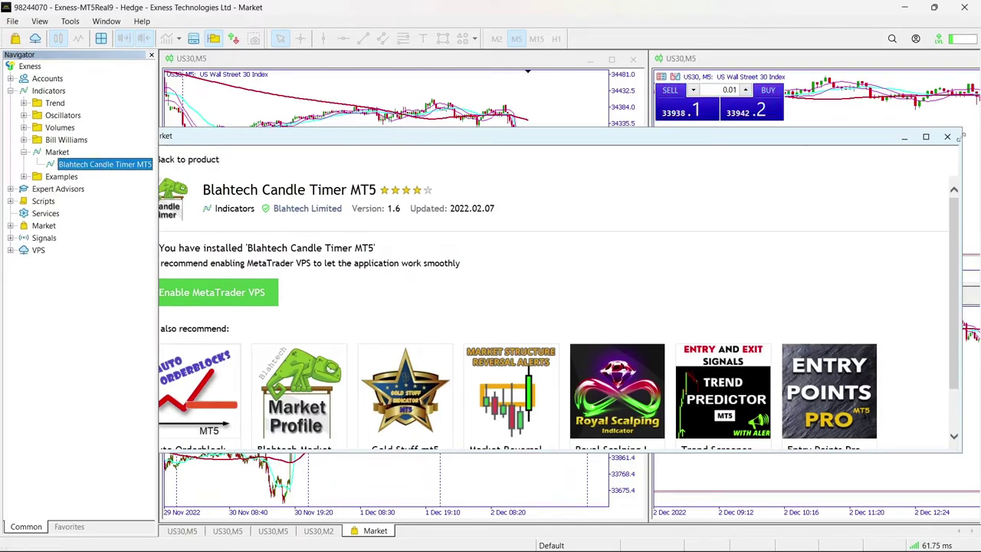
pyautogui.click(947, 136)
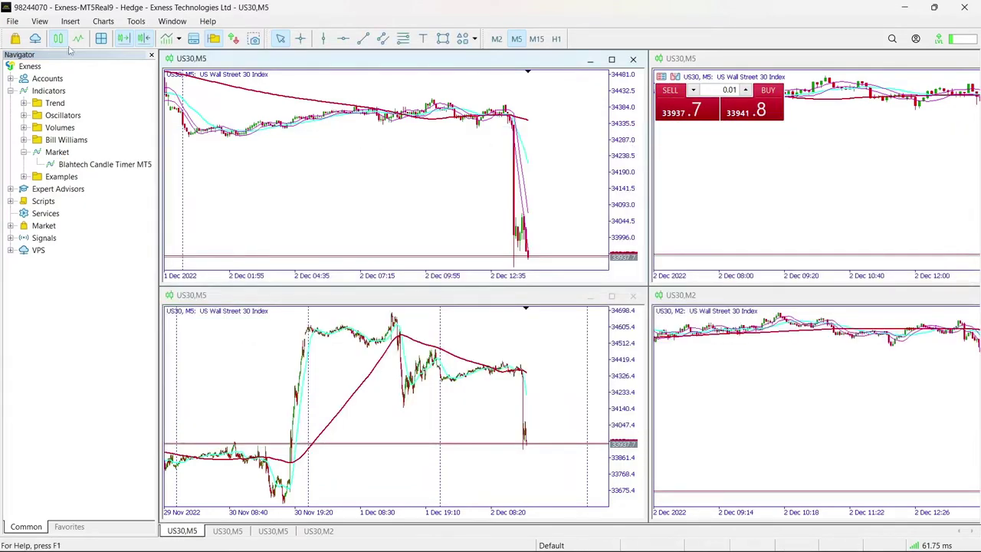
# - Drag Blahtech Candle Timer MT5 from Navigator's Market indicators onto the top-left US30 M5 chart
pyautogui.moveTo(77, 55); pyautogui.dragTo(140, 83)
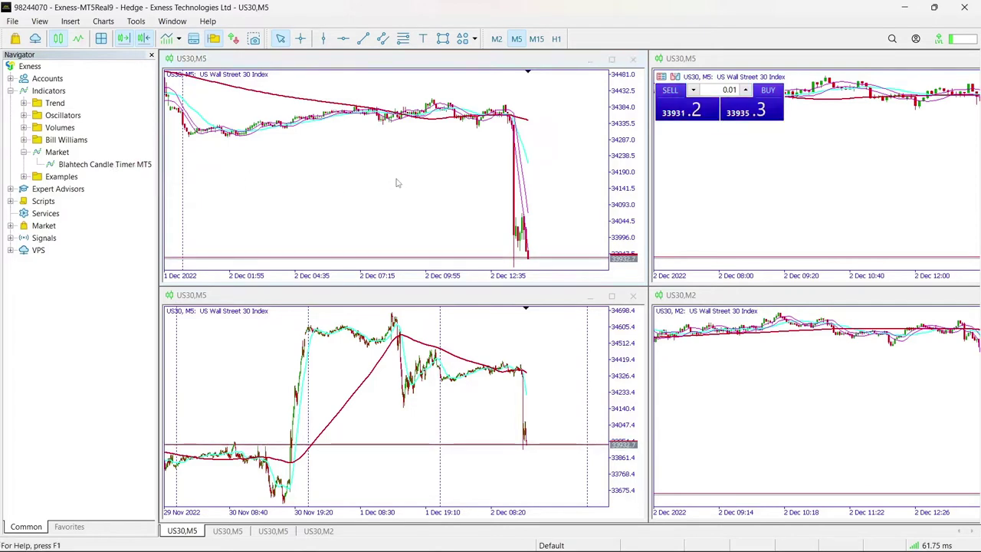
pyautogui.moveTo(105, 164); pyautogui.dragTo(397, 182)
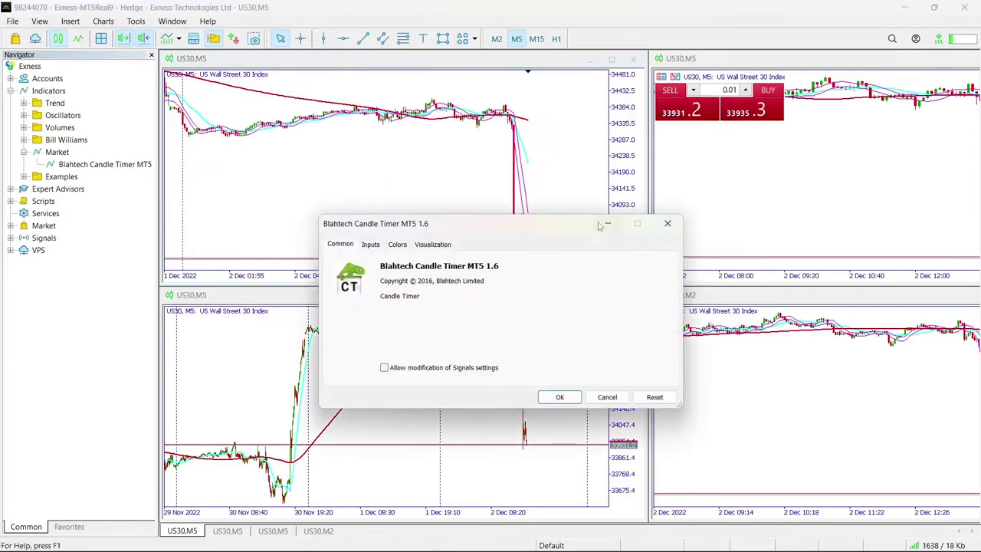
pyautogui.click(668, 223)
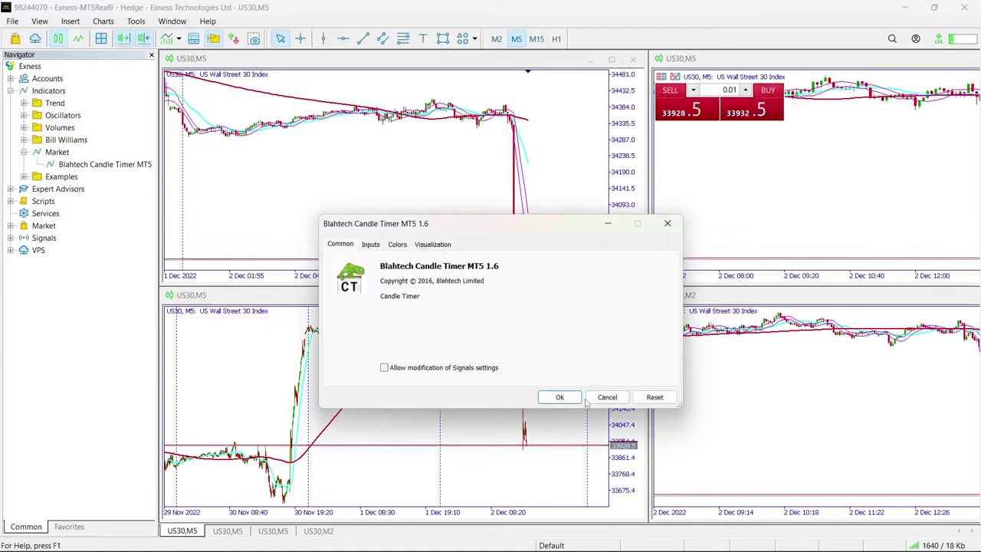
# - Load the 'm5 candle timer 0822.set' preset in the indicator inputs and apply it to the top-left chart
pyautogui.click(370, 245)
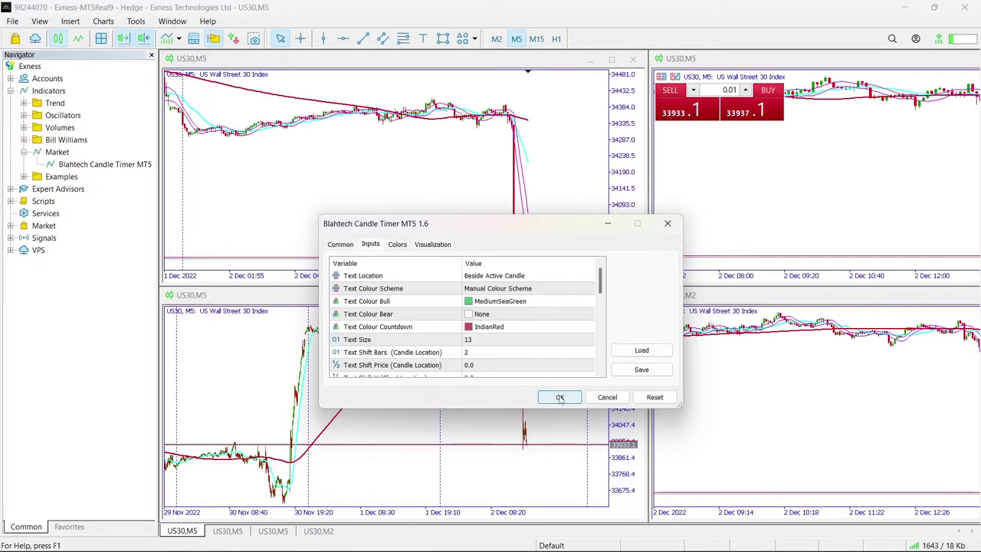
pyautogui.click(643, 351)
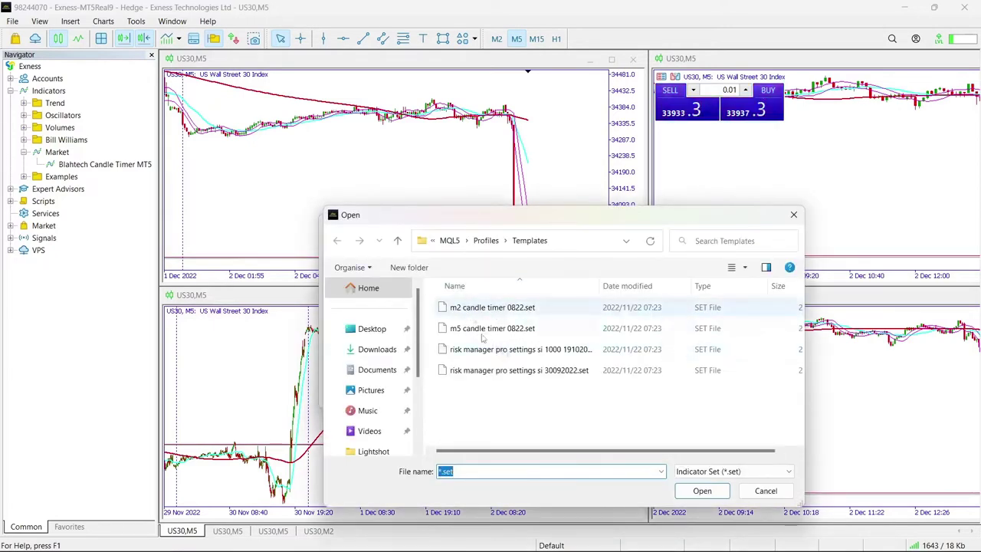
pyautogui.click(491, 329)
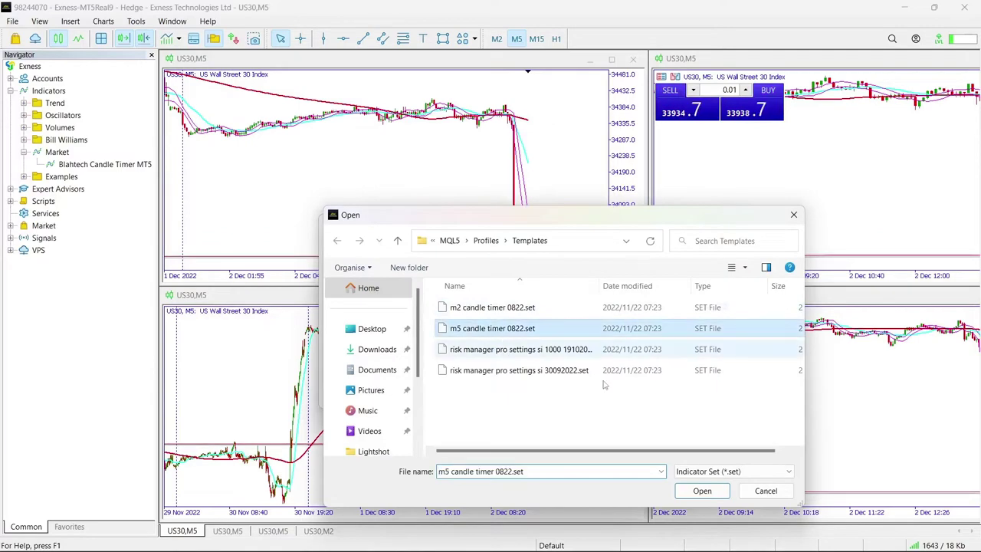
pyautogui.click(694, 493)
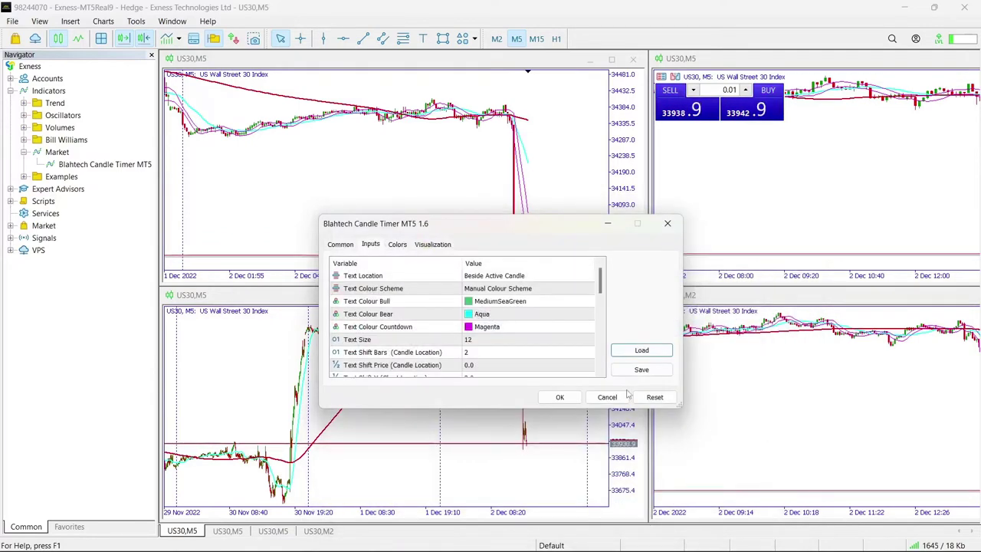
pyautogui.click(559, 397)
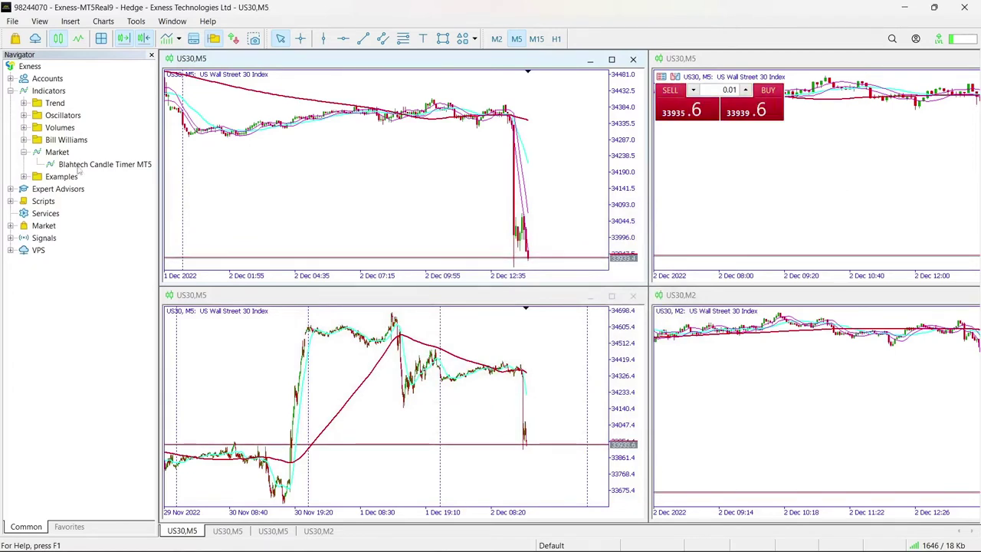
# - Reattach the timer to the top-left chart and reload the 'm5 candle timer 0822.set' preset so the countdown shows
pyautogui.moveTo(478, 211); pyautogui.dragTo(478, 211)
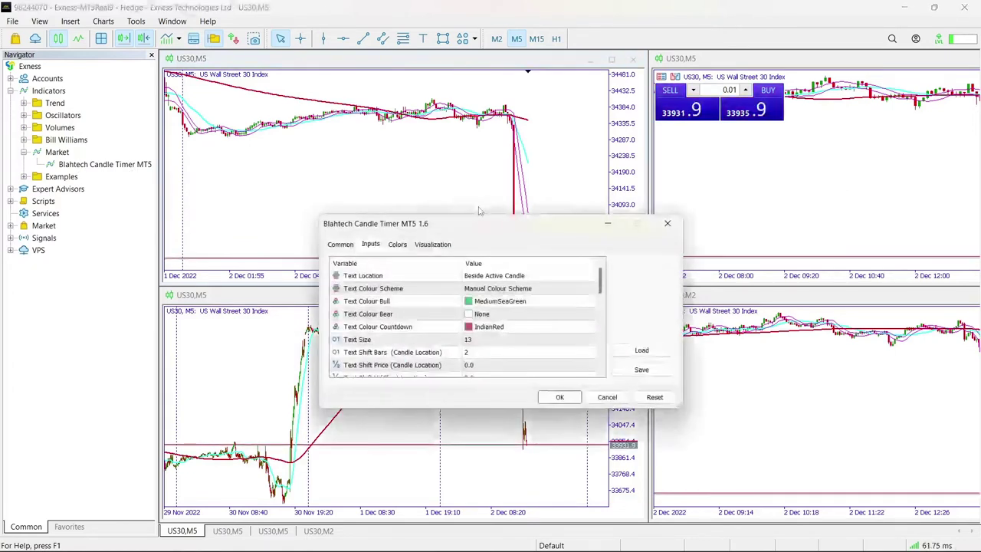
pyautogui.click(558, 397)
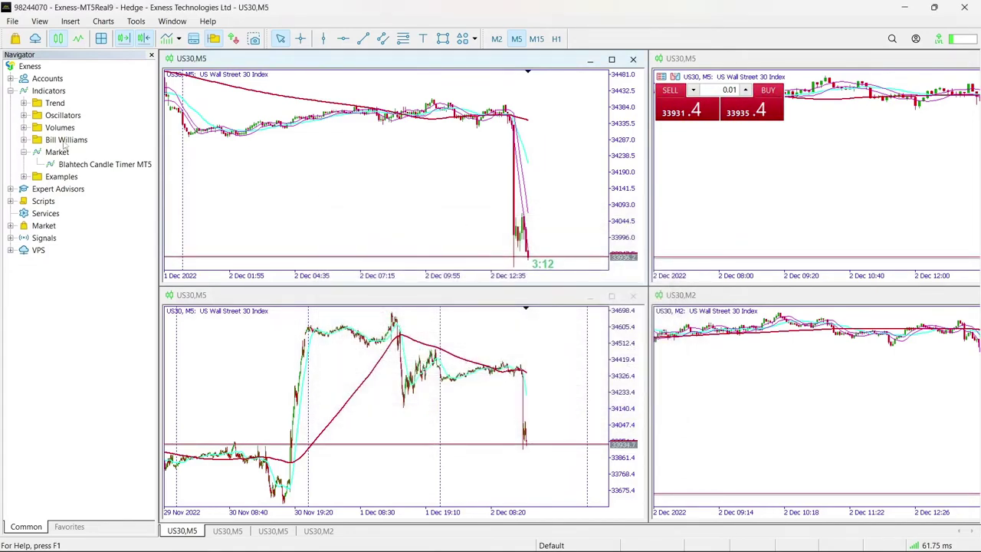
pyautogui.doubleClick(464, 202)
pyautogui.click(618, 356)
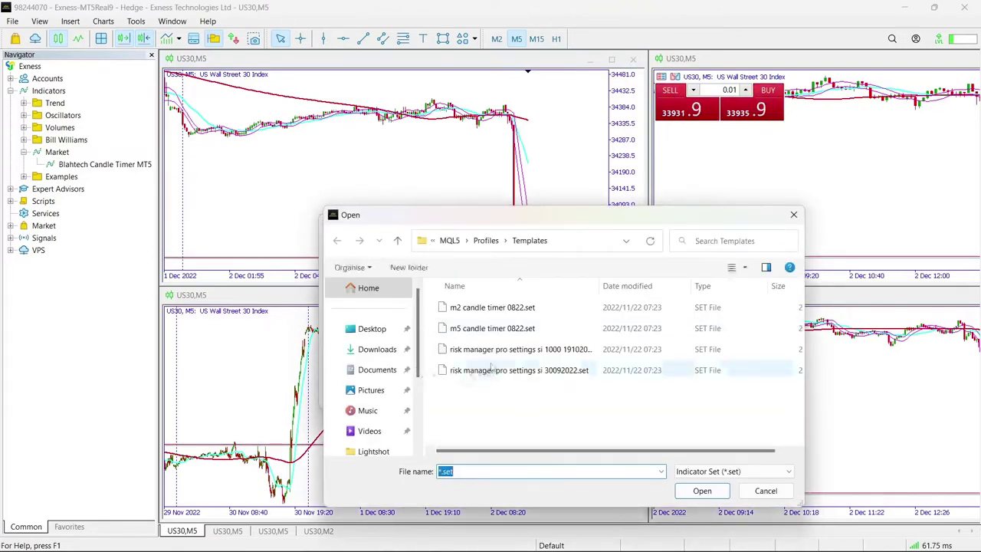
pyautogui.click(495, 328)
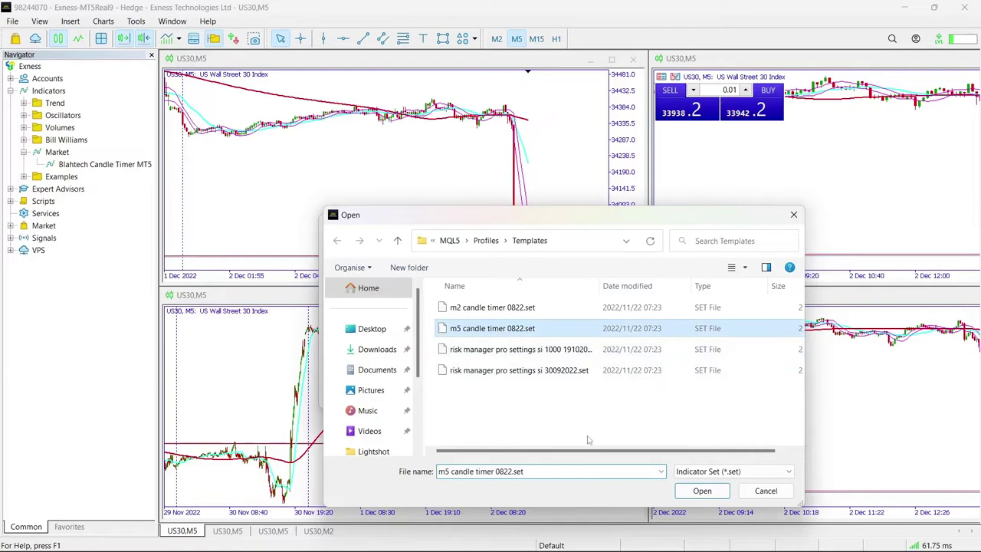
pyautogui.click(702, 491)
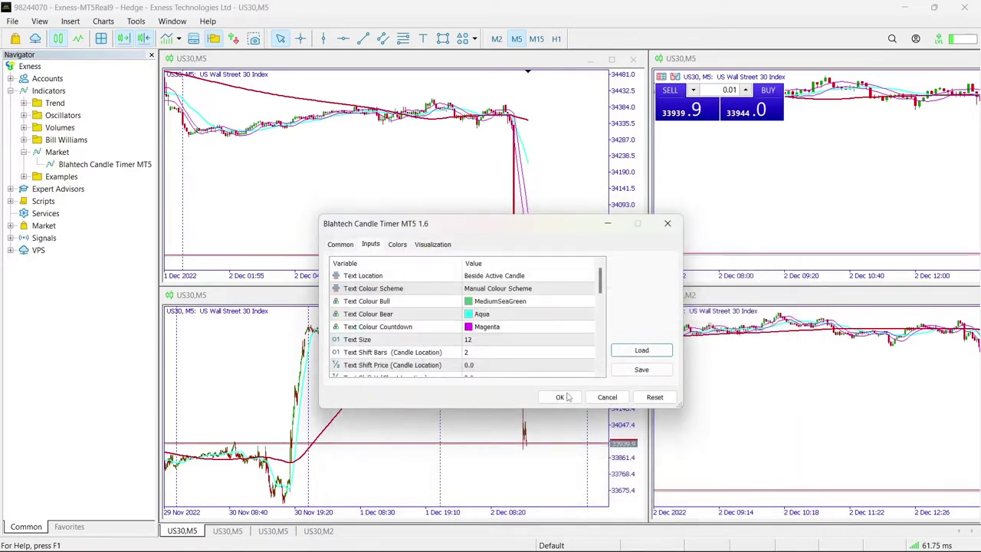
pyautogui.click(561, 400)
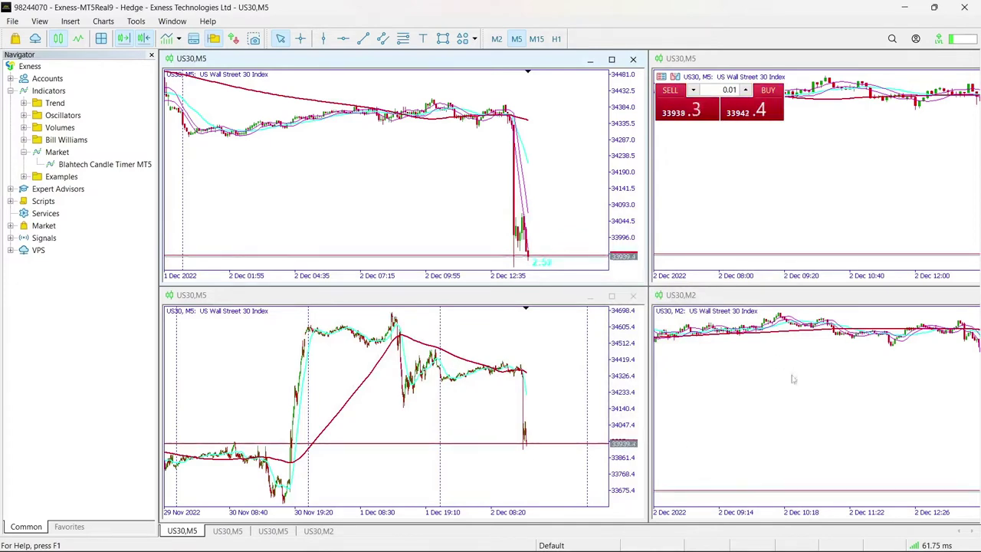
# - Load 'm2 candle timer 0822.set' into the US30 M2 chart's candle timer and apply it
pyautogui.click(817, 391)
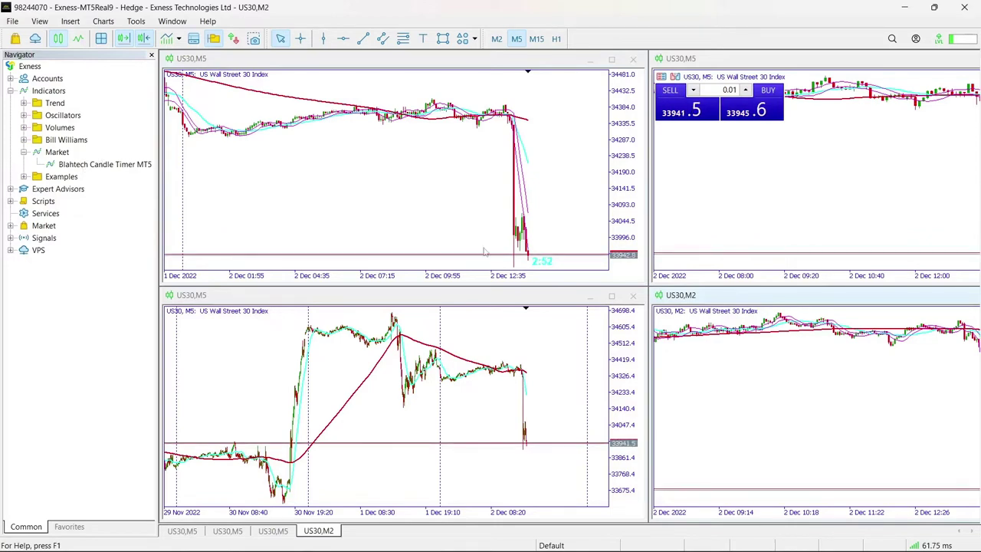
pyautogui.press('Return')
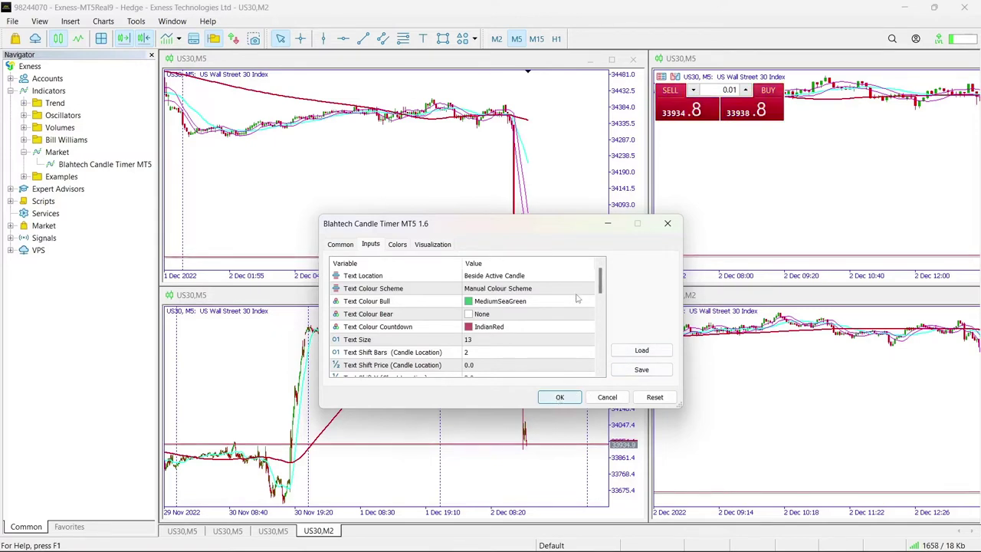
pyautogui.click(641, 351)
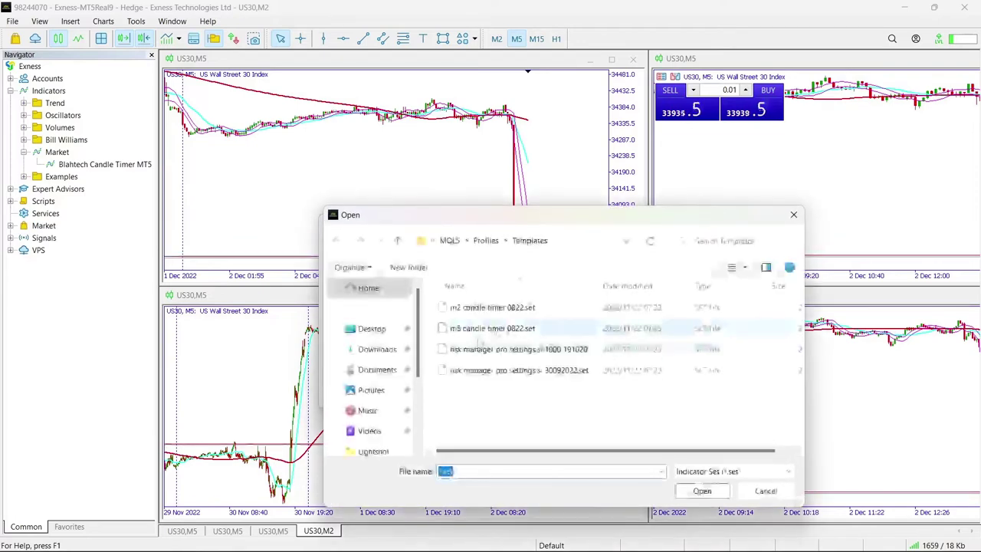
pyautogui.click(481, 309)
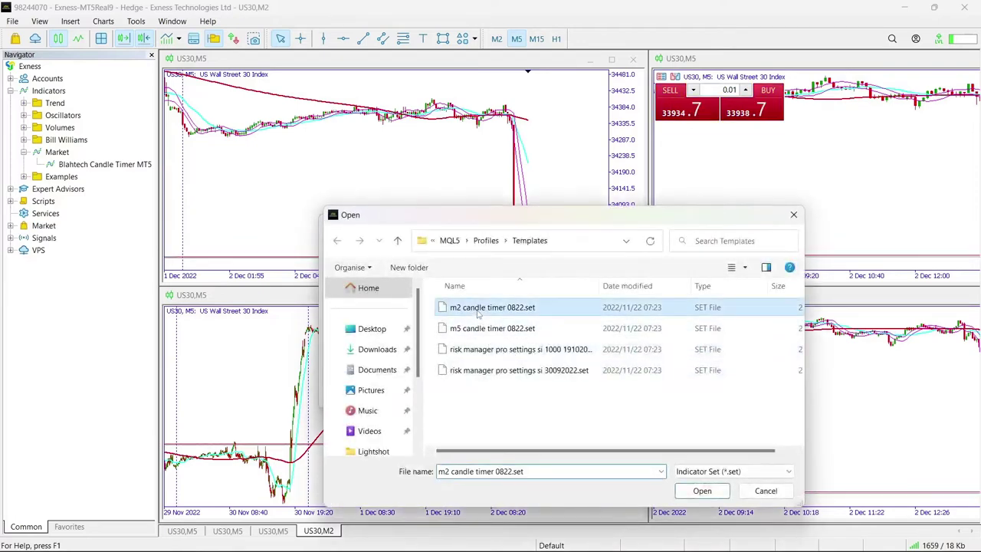
pyautogui.click(701, 492)
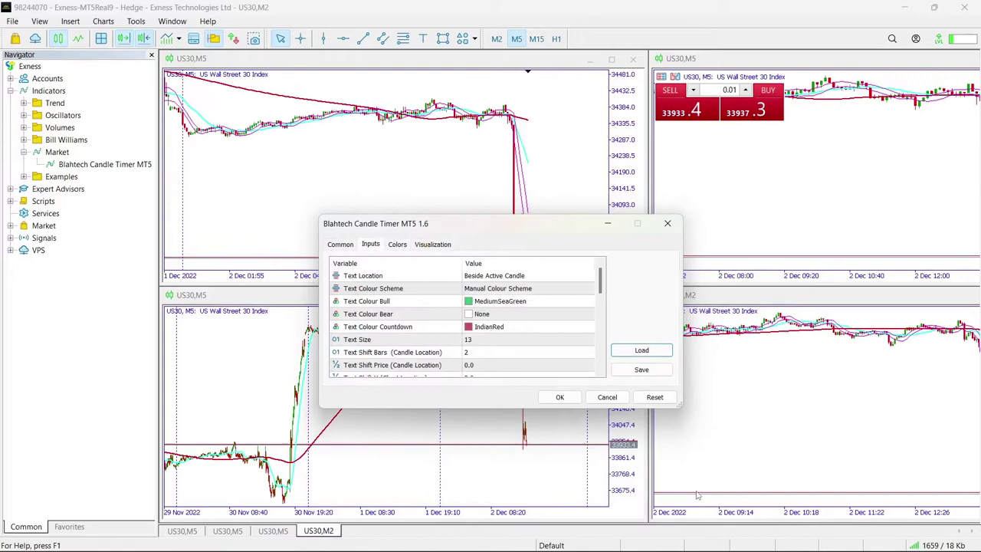
pyautogui.click(555, 396)
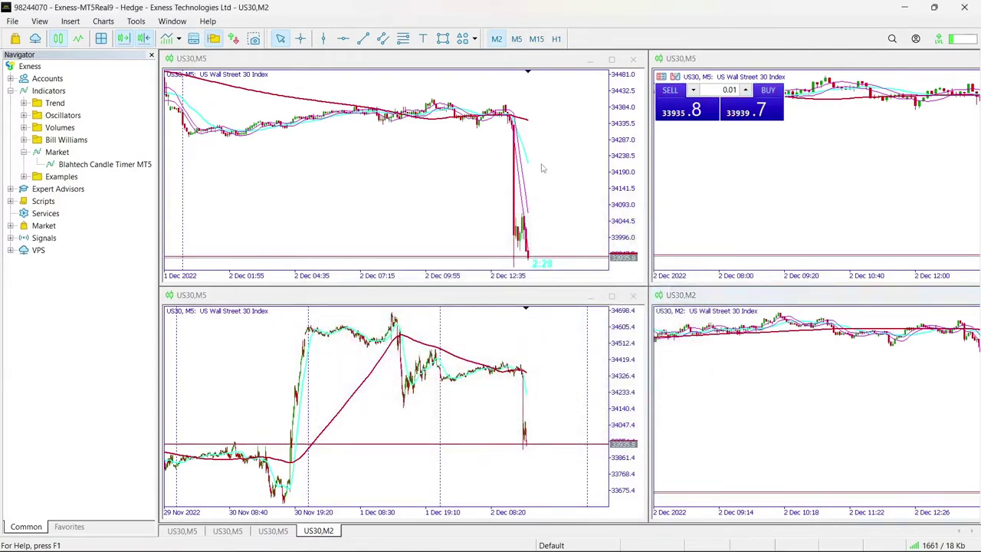
pyautogui.click(619, 265)
# - Apply the 'm5 candle timer 0822.set' preset to the candle timer on the bottom-left US30 M5 chart
pyautogui.click(220, 206)
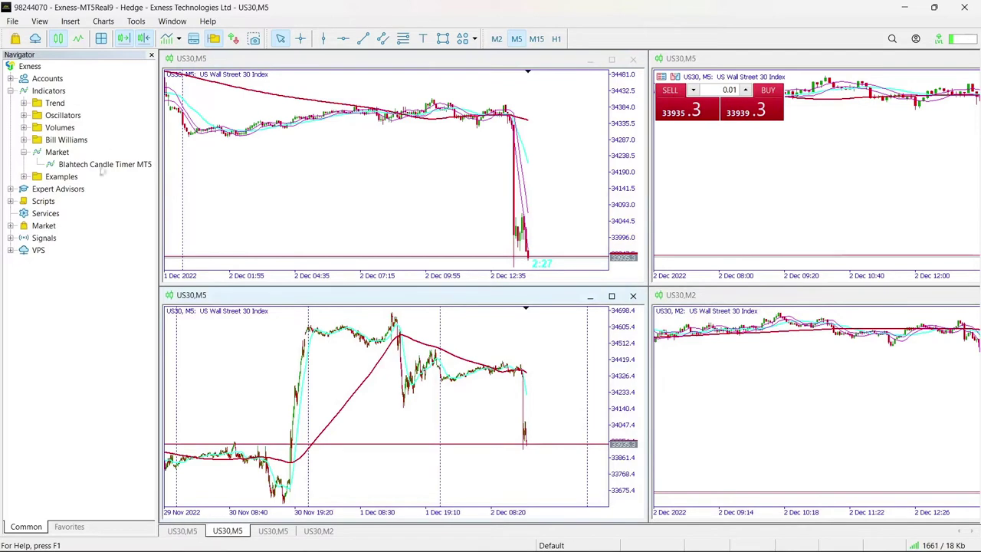
pyautogui.doubleClick(521, 410)
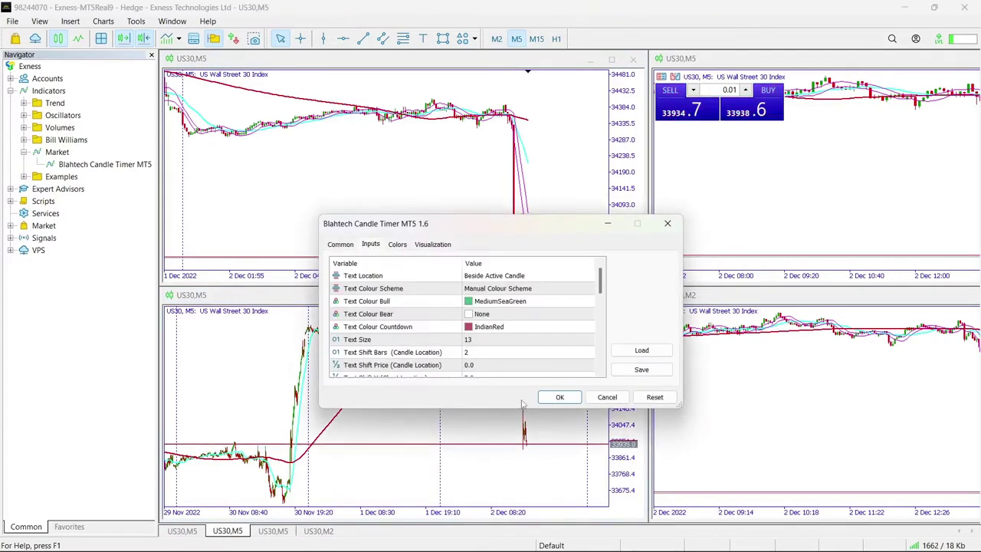
pyautogui.click(648, 350)
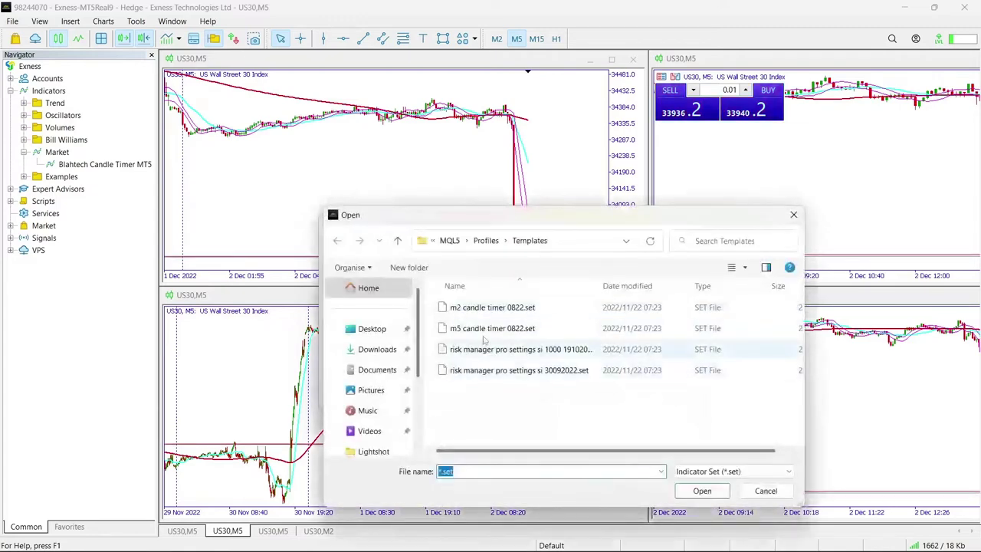
pyautogui.click(489, 331)
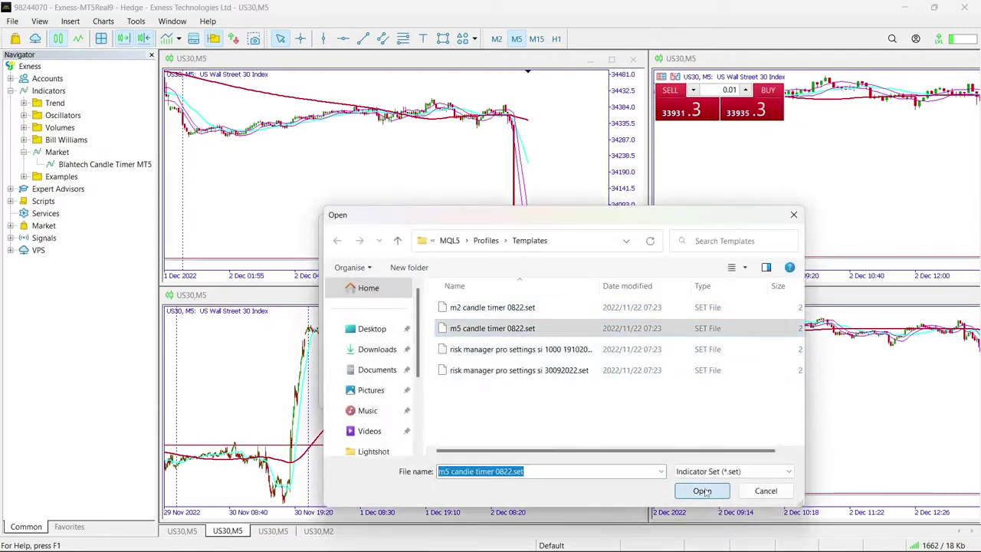
pyautogui.click(702, 491)
pyautogui.click(561, 397)
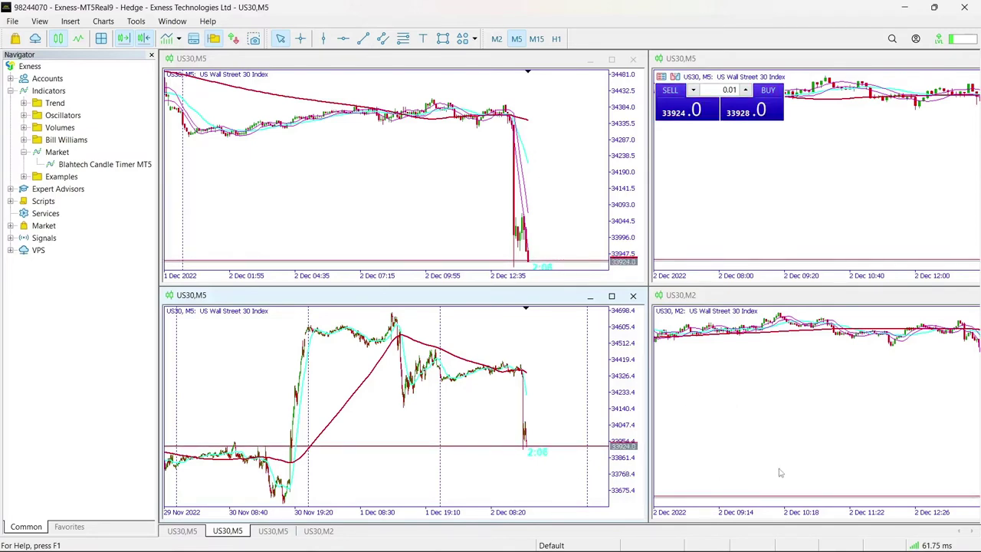
pyautogui.click(151, 55)
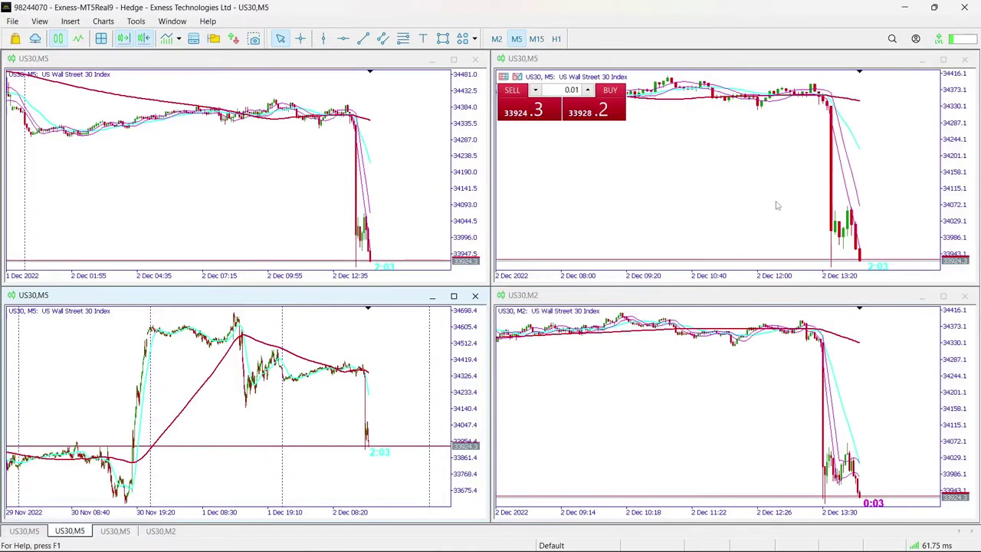
pyautogui.click(948, 139)
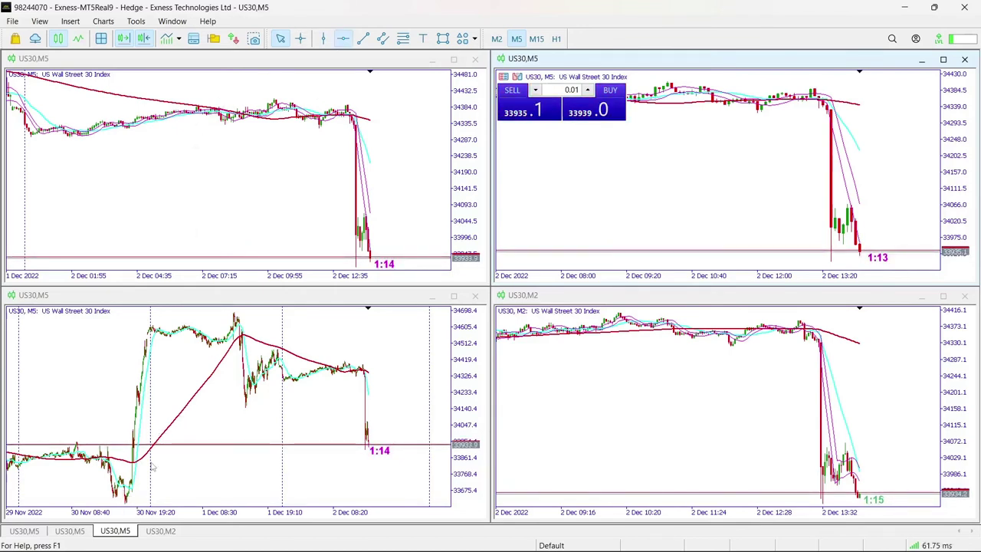
# - Draw a rectangle zone across the bottom-left chart's lower price area and nudge it into place
pyautogui.click(131, 507)
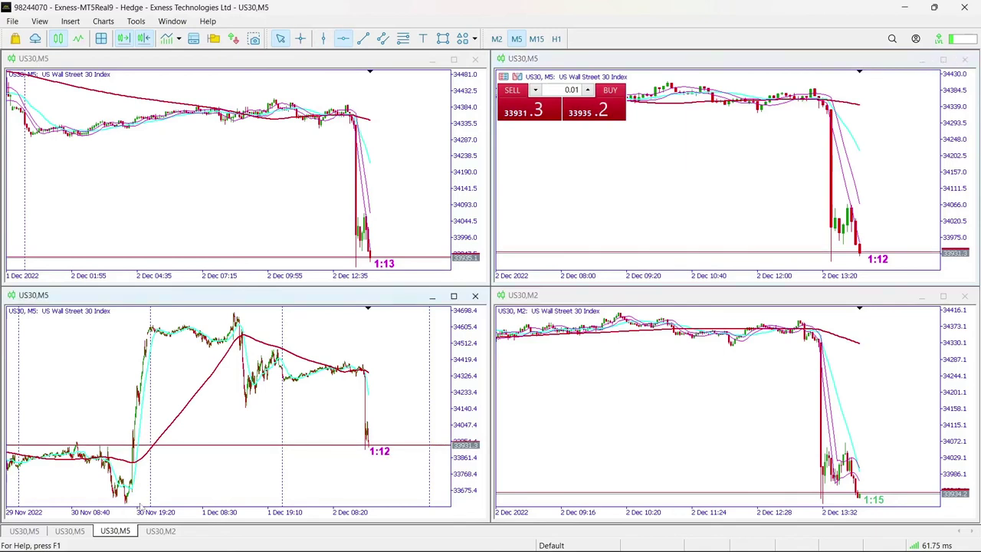
pyautogui.click(443, 39)
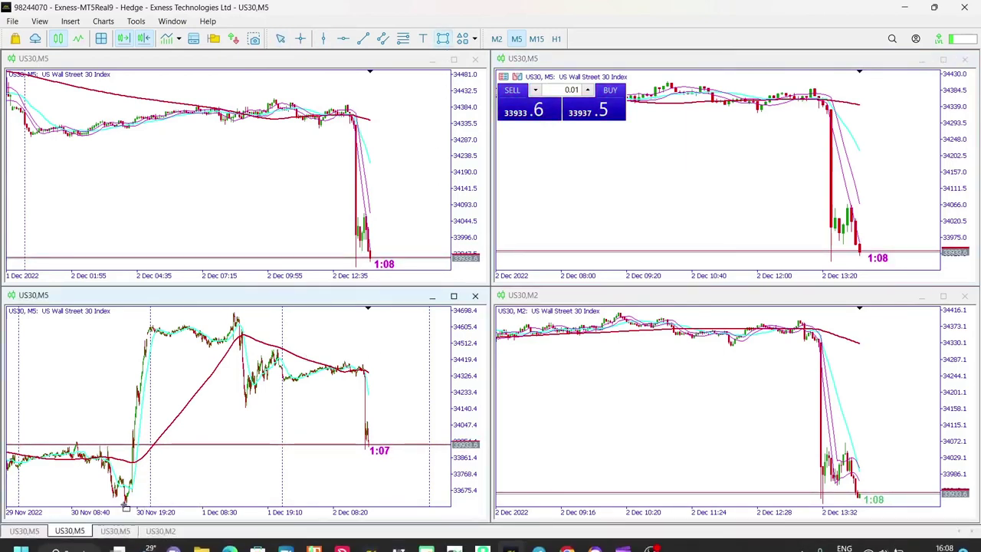
pyautogui.moveTo(177, 468); pyautogui.dragTo(378, 446)
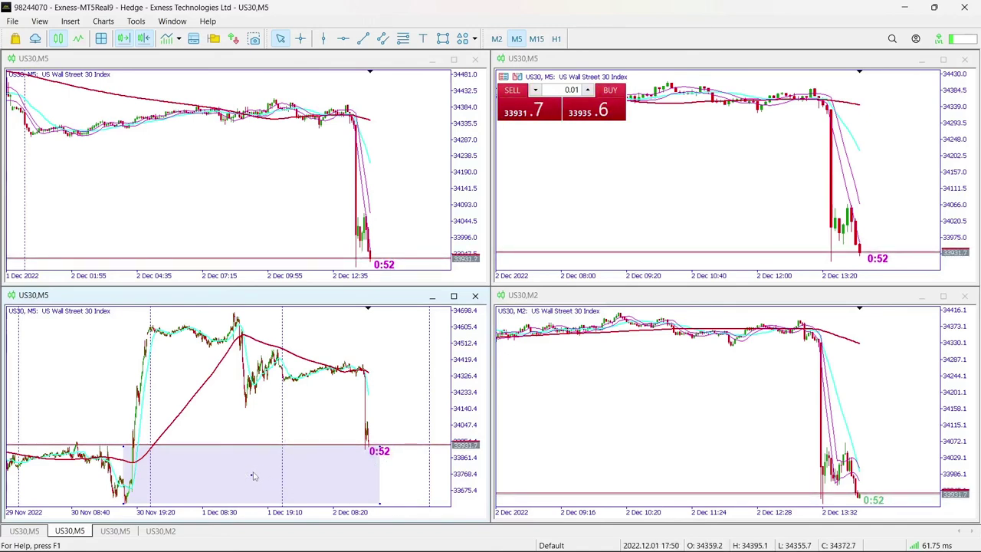
pyautogui.moveTo(250, 478)
pyautogui.mouseDown()
pyautogui.moveTo(278, 452)
pyautogui.moveTo(258, 478)
pyautogui.mouseUp()
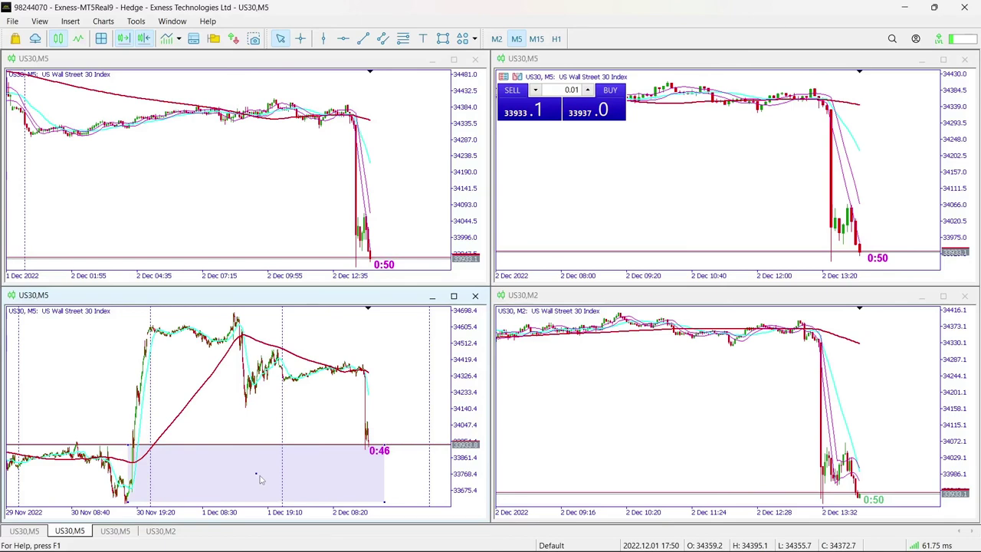
# - Delete the bottom-left rectangle zone and the stray horizontal line on the top-right chart
pyautogui.rightClick(256, 474)
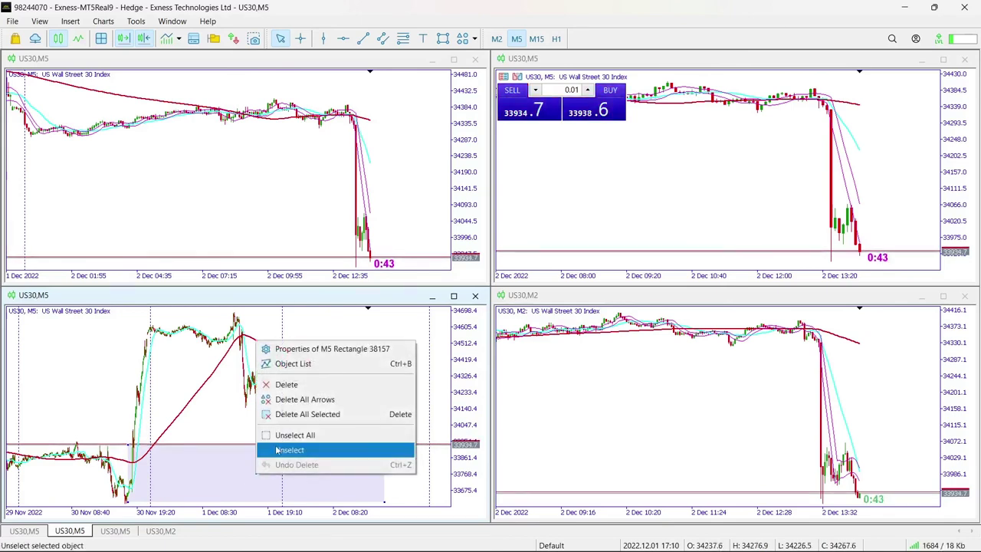
pyautogui.click(297, 384)
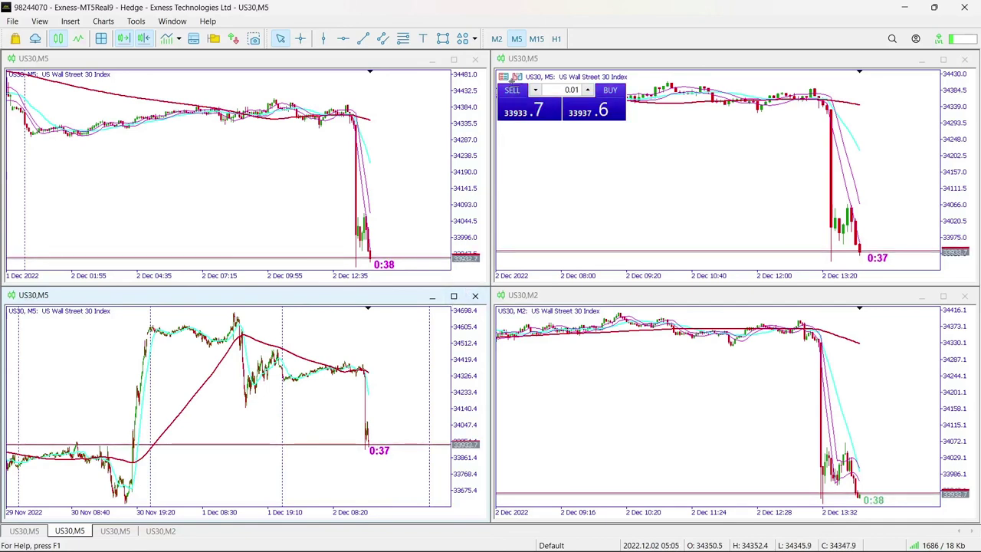
pyautogui.click(550, 175)
pyautogui.rightClick(552, 176)
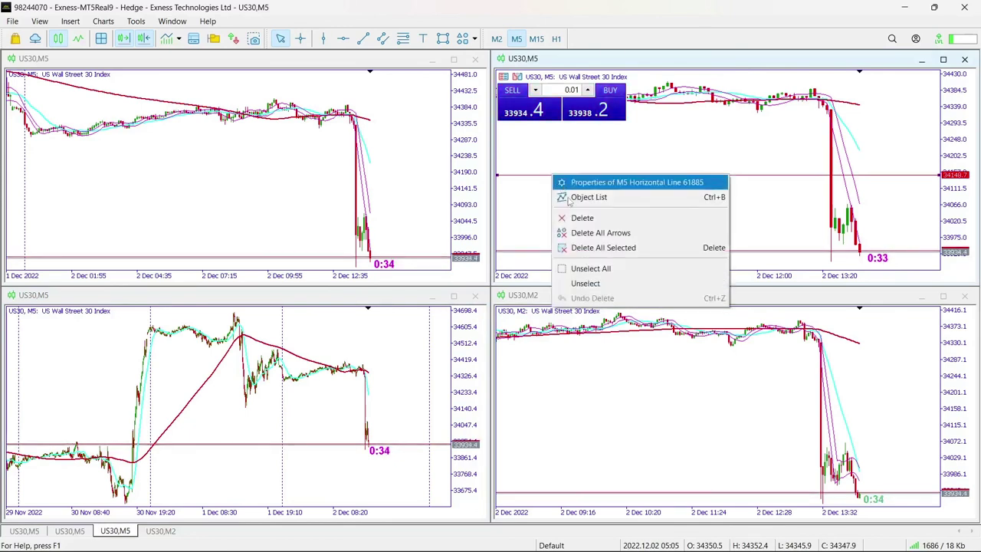
pyautogui.click(577, 221)
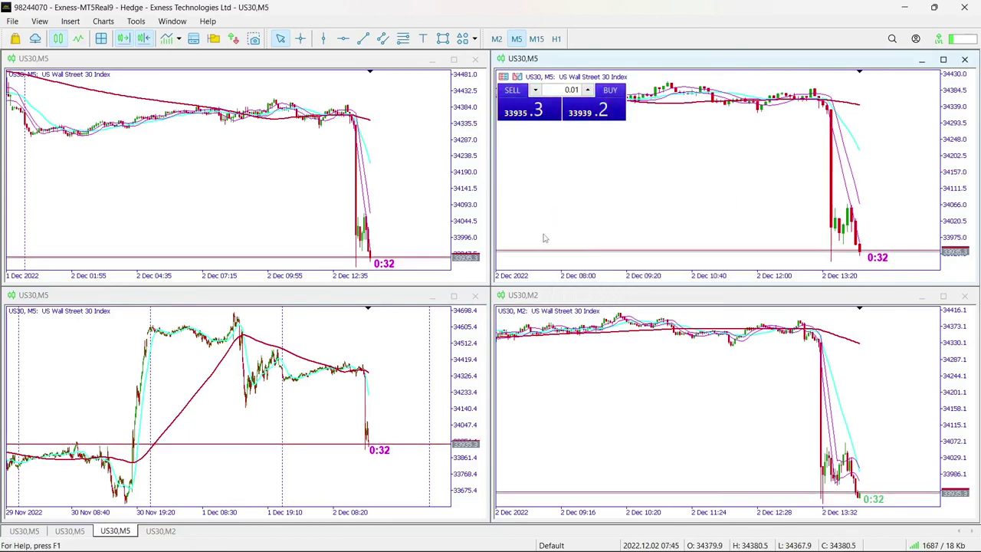